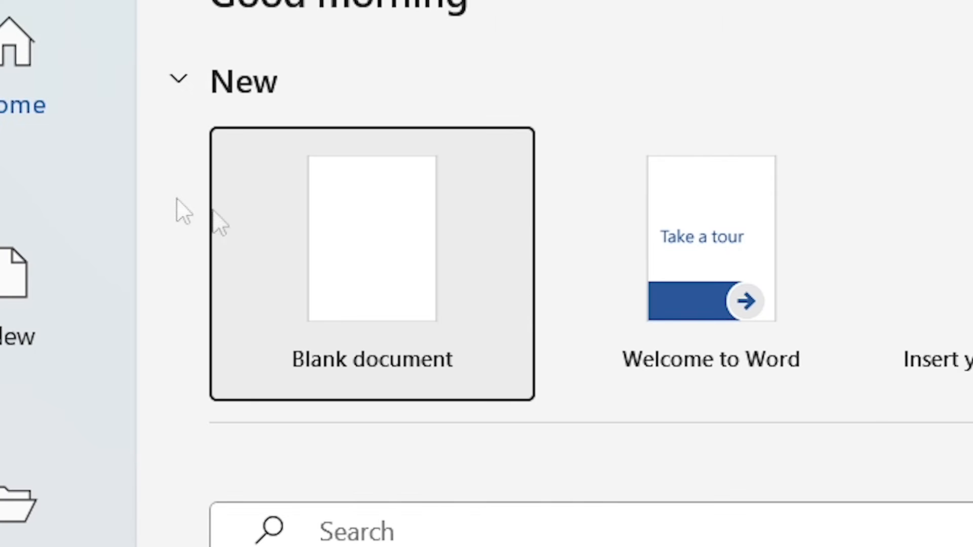
Step: Create a new blank document
left_click(425, 264)
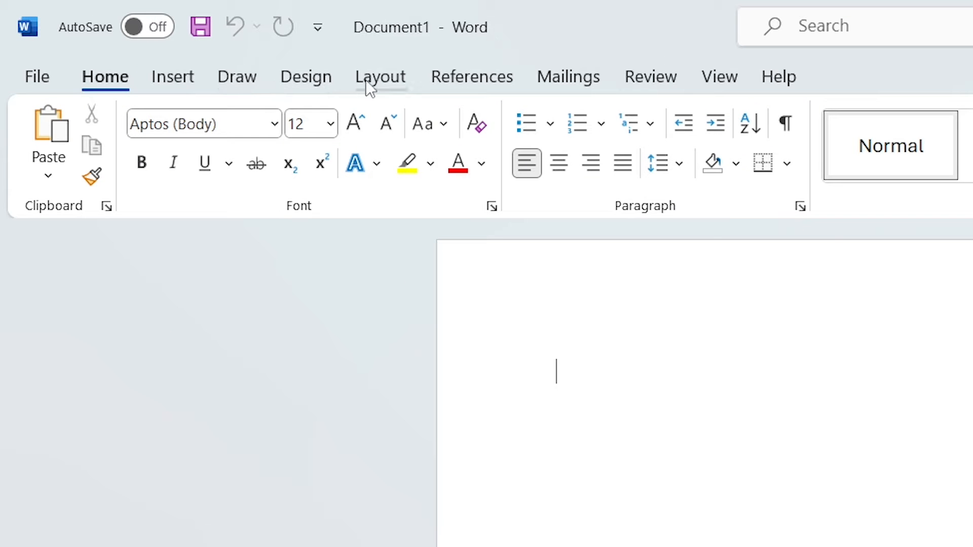
Step: Look through the groups of commands available for inserting, drawing, document design and references
left_click(186, 77)
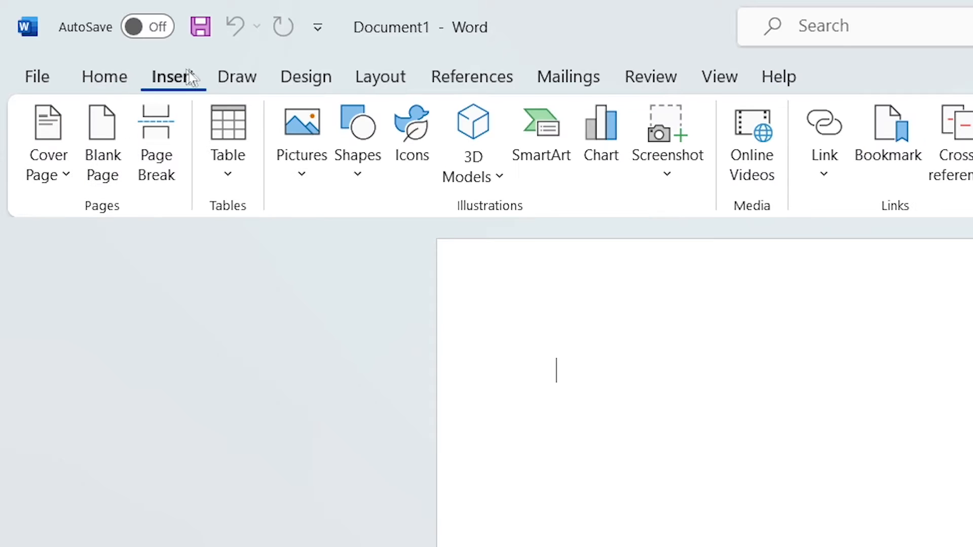
left_click(237, 81)
left_click(286, 81)
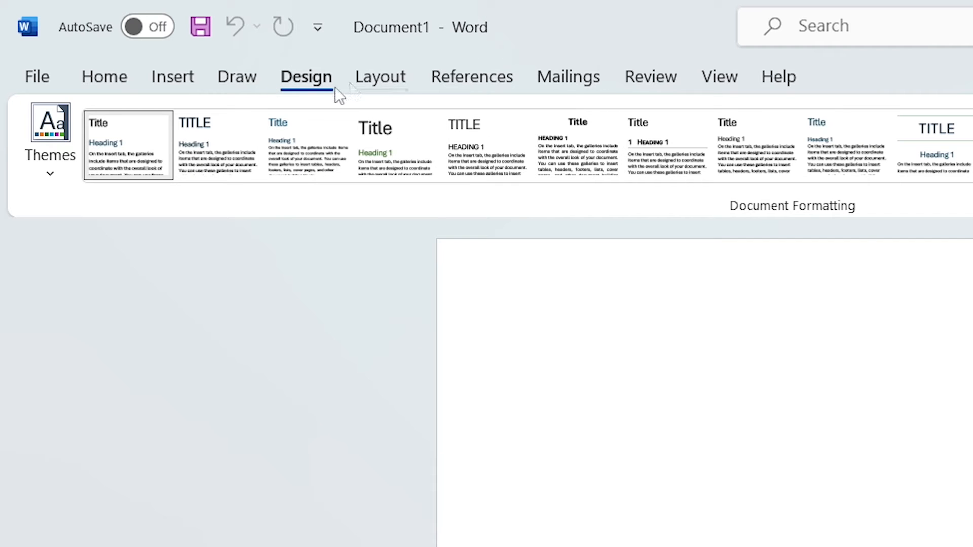
left_click(122, 85)
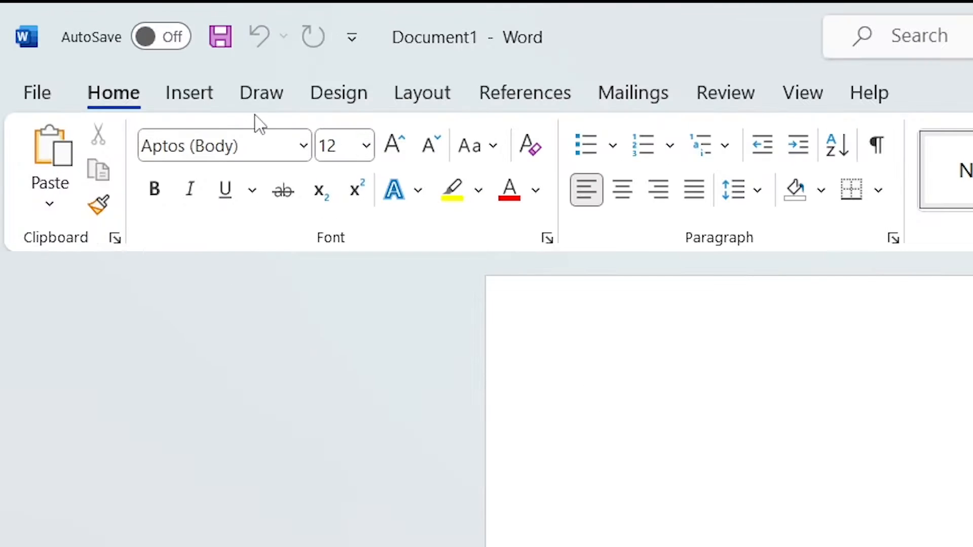
left_click(90, 42)
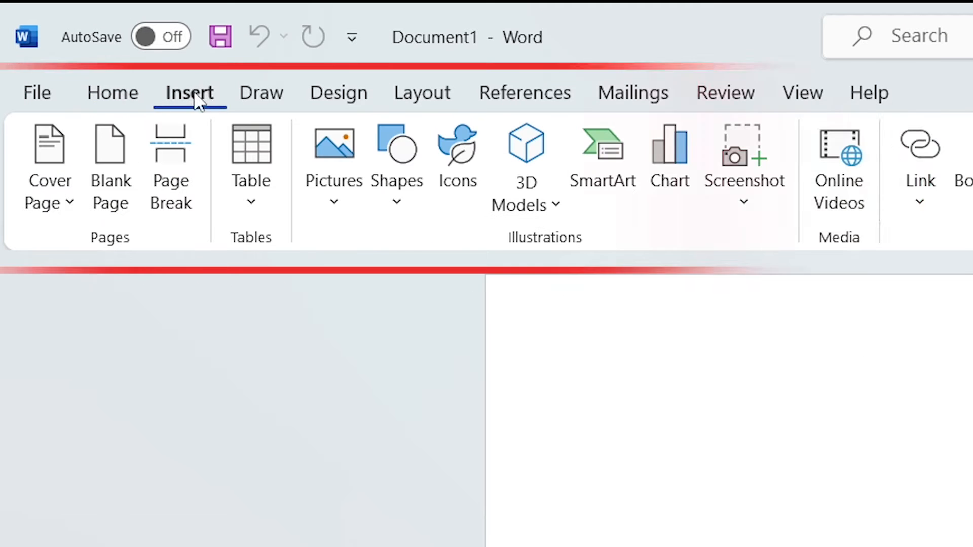
left_click(254, 96)
left_click(362, 106)
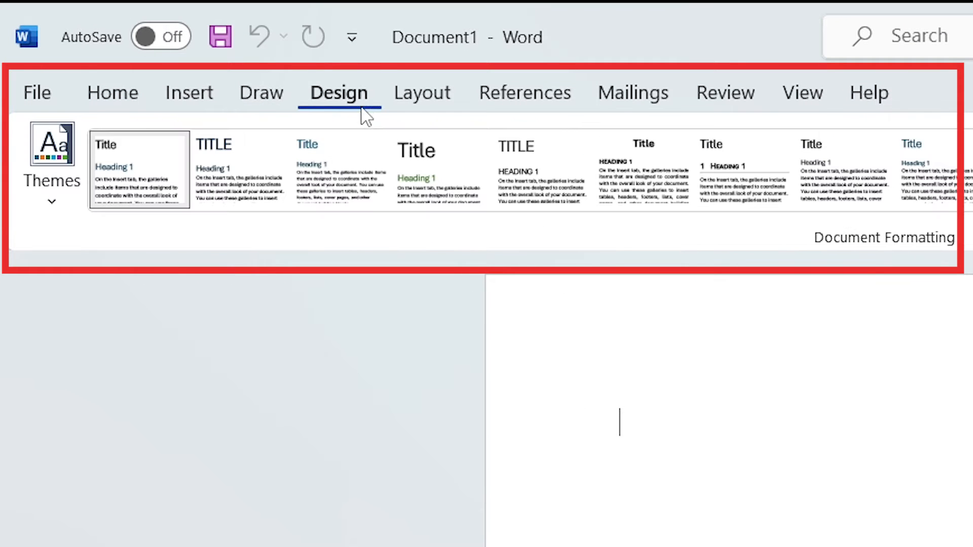
left_click(537, 101)
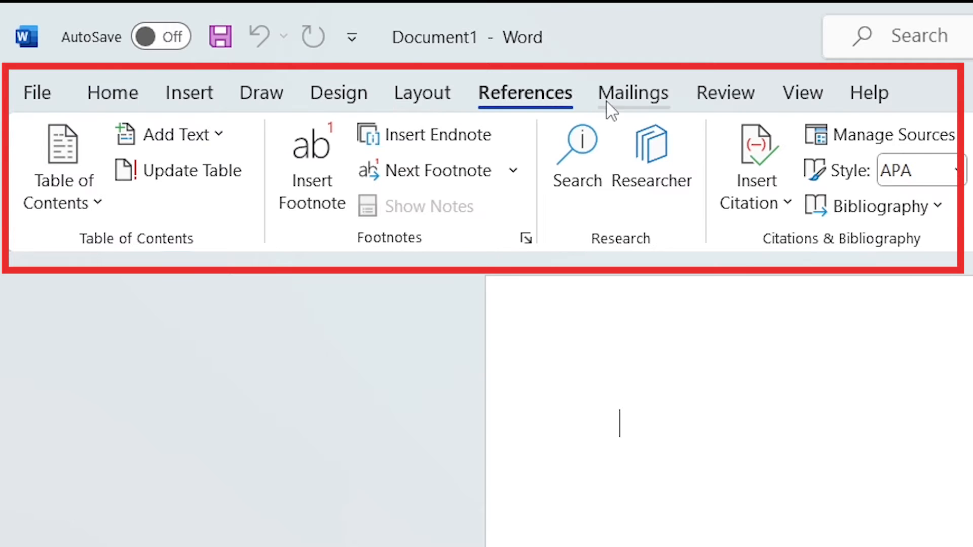
Step: Enter SOME TEXT at the start of the document and set its font size to 72
left_click(108, 94)
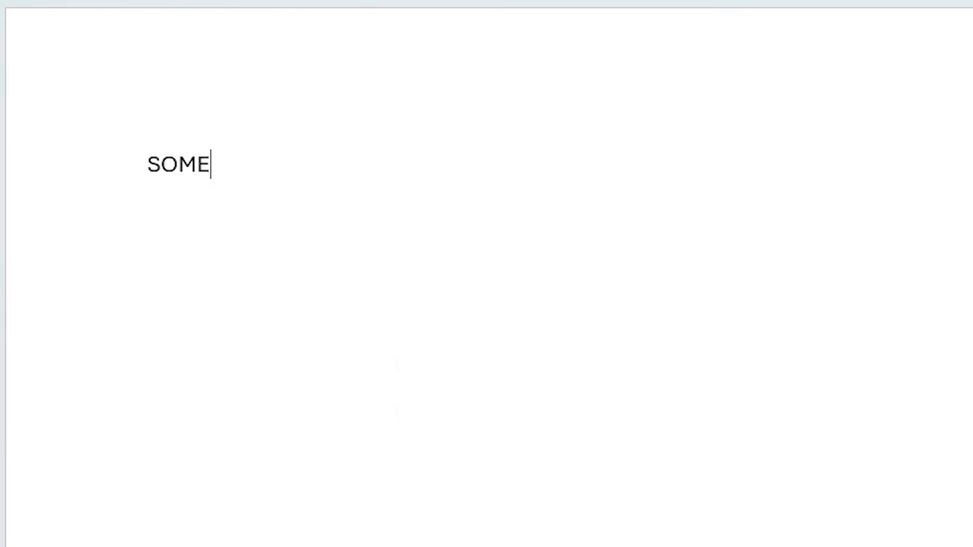
type("TEXT")
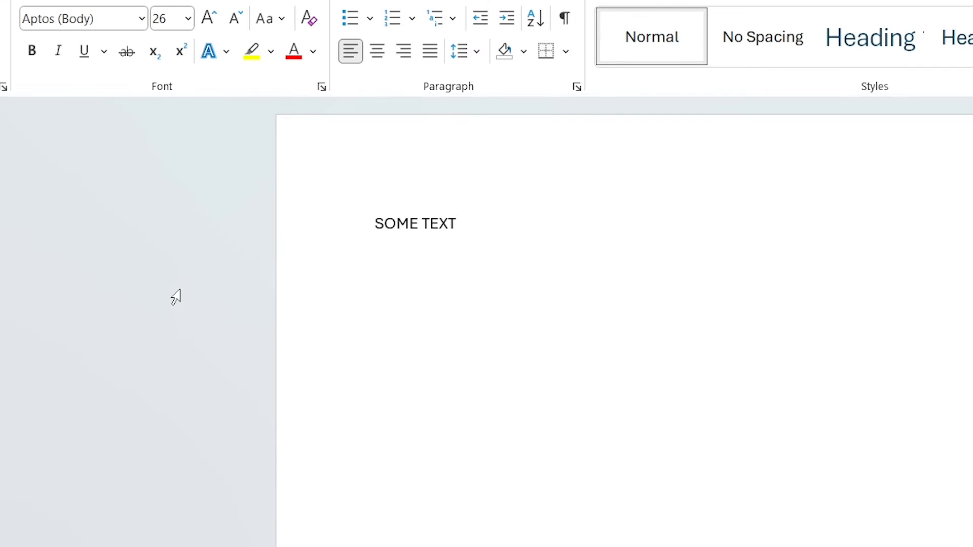
left_click_drag(467, 234, 323, 190)
left_click(188, 19)
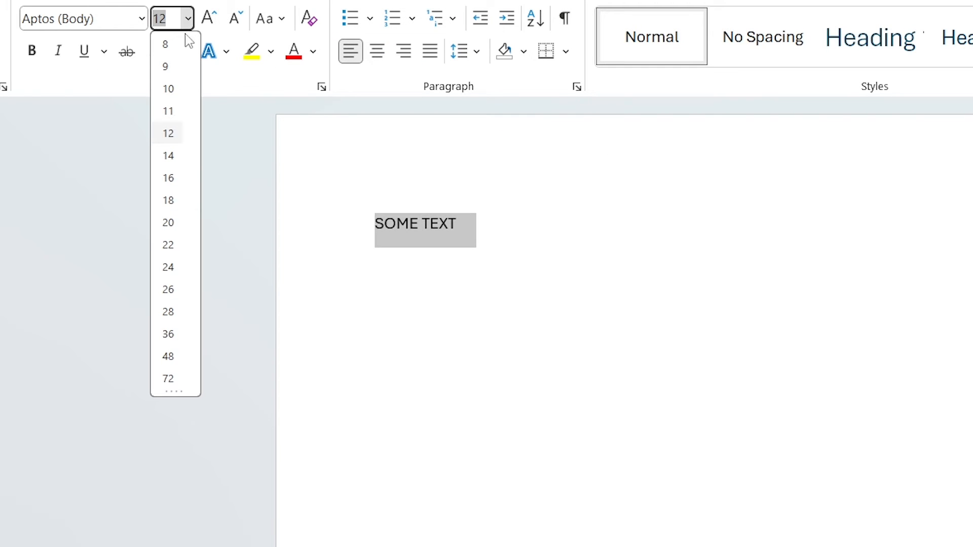
left_click(186, 376)
left_click(406, 132)
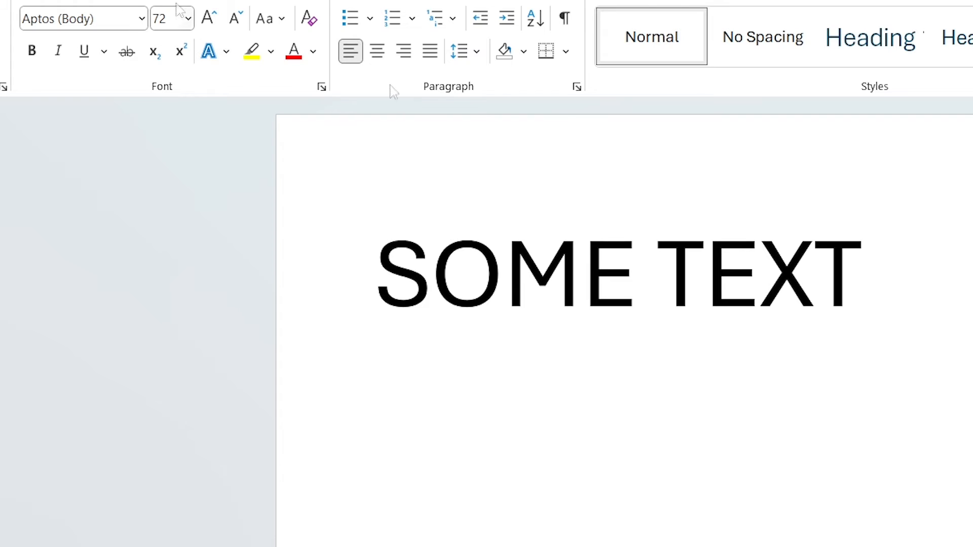
Step: Change the font of SOME TEXT to Aharoni
left_click(141, 19)
left_click(143, 273)
left_click(315, 265)
left_click(141, 19)
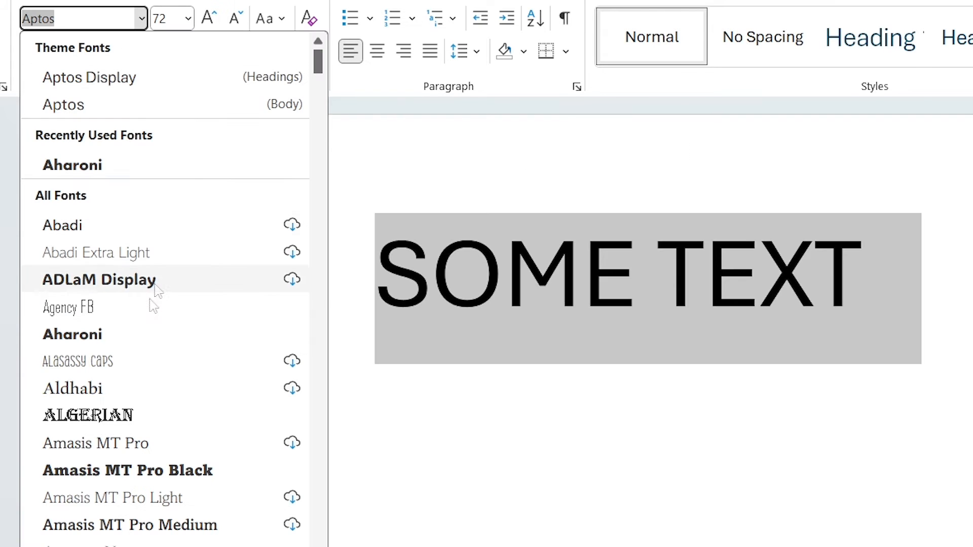
left_click(114, 164)
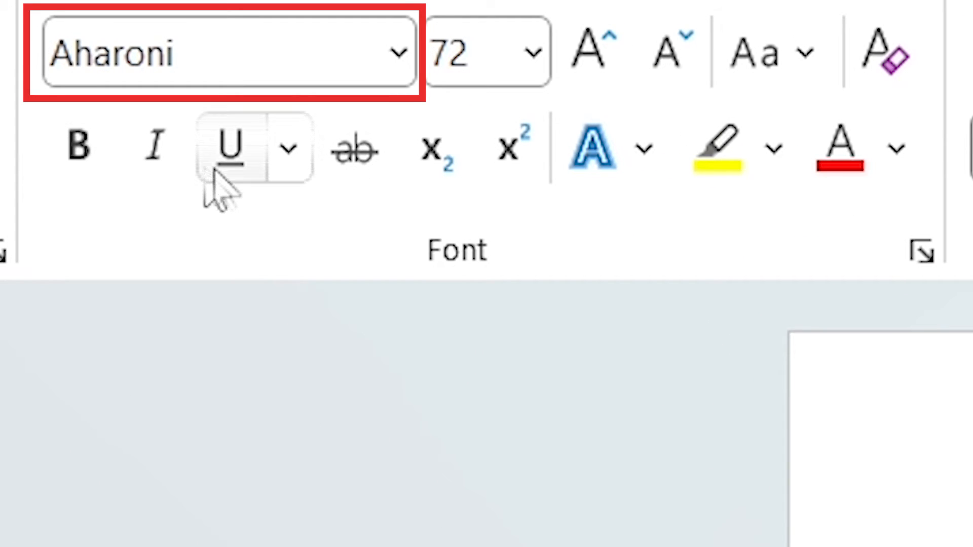
Step: Apply bold, italic and underline formatting to SOME TEXT
left_click(83, 166)
left_click(148, 166)
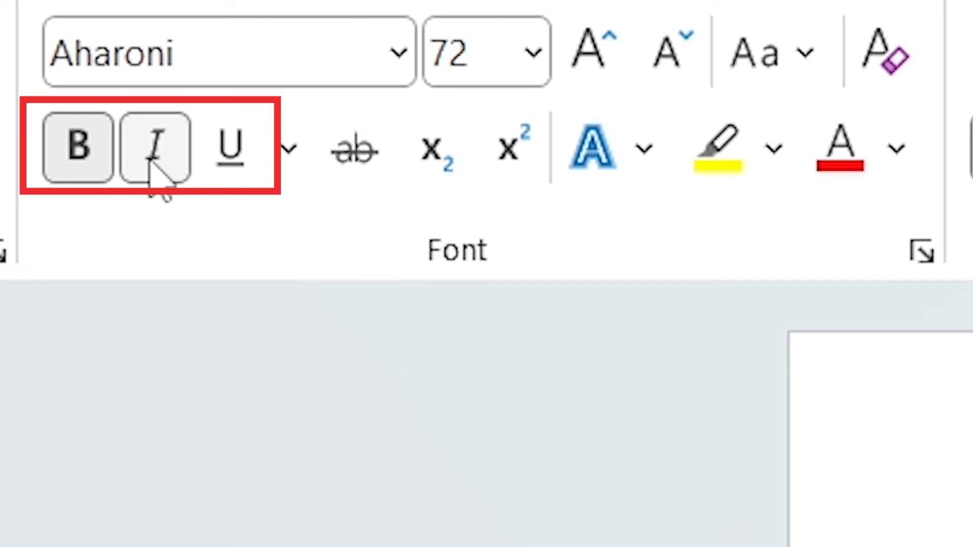
left_click(228, 152)
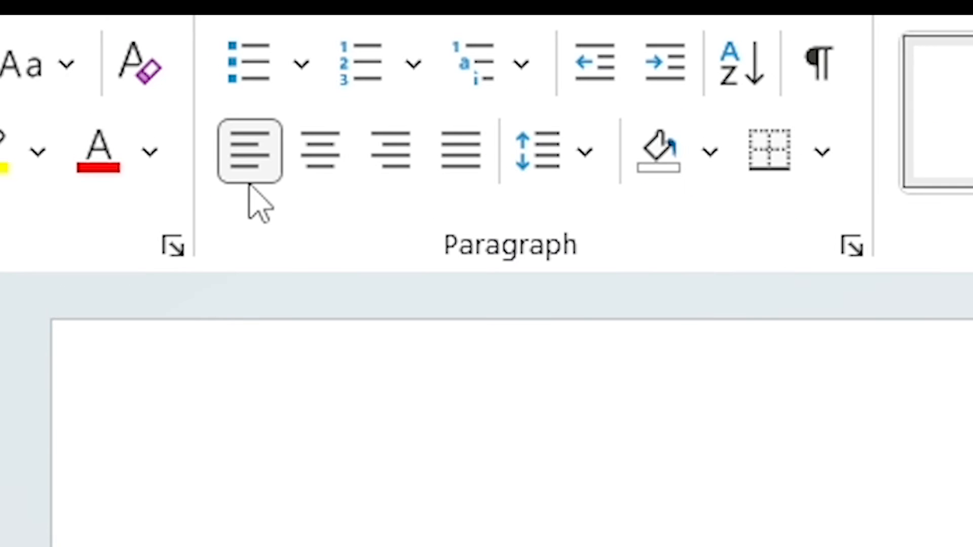
Step: Try centred, right and justified alignment on the SOME TEXT paragraph
left_click(307, 175)
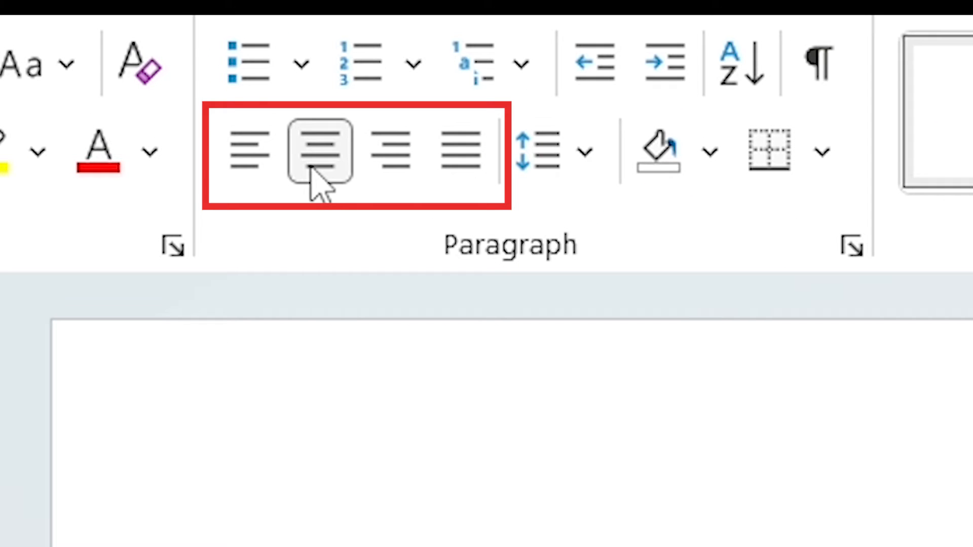
left_click(397, 174)
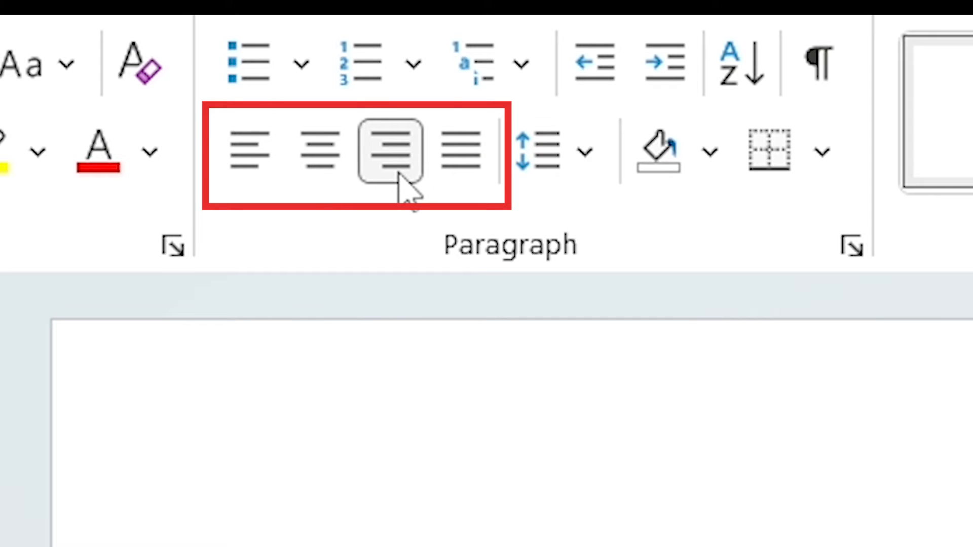
left_click(442, 170)
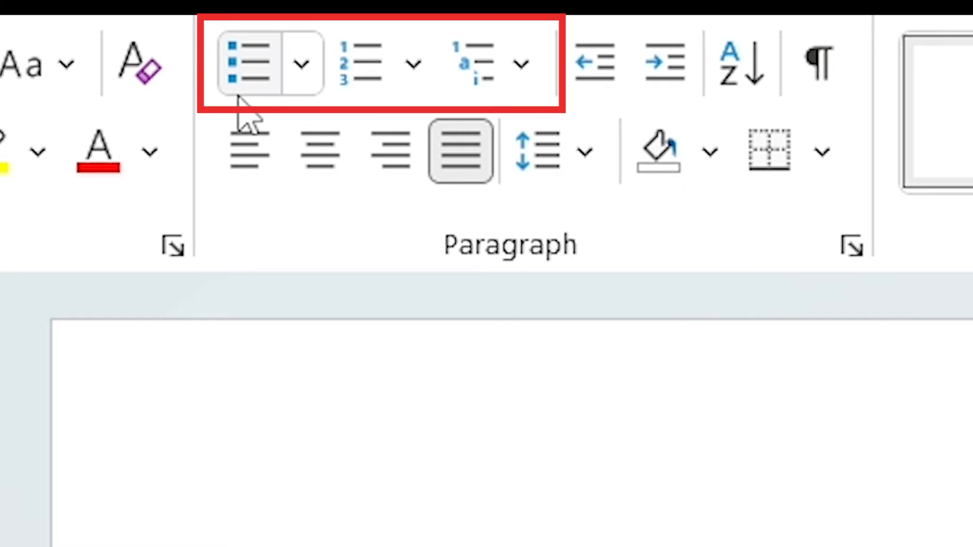
Step: Try bulleted and numbered list formatting on the SOME TEXT paragraph and undo it
left_click(265, 85)
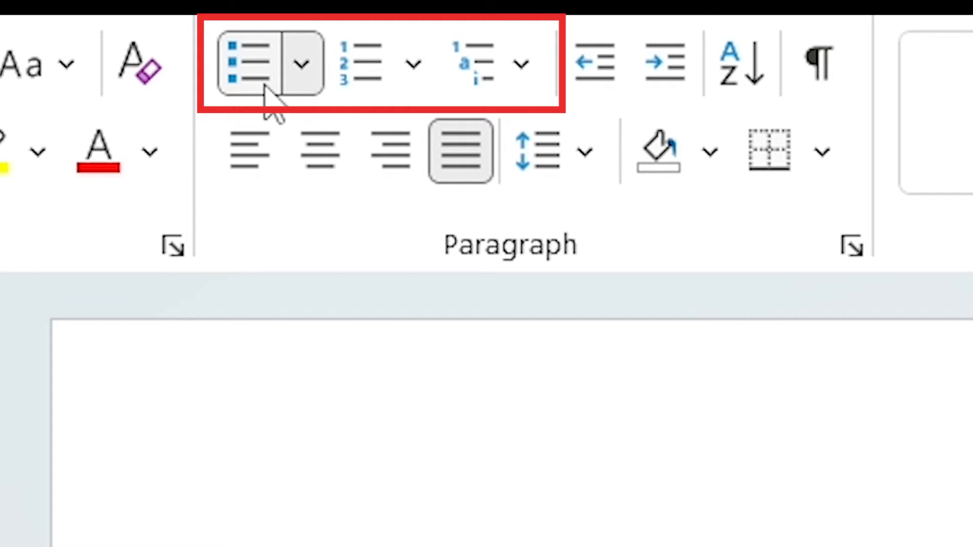
left_click(358, 83)
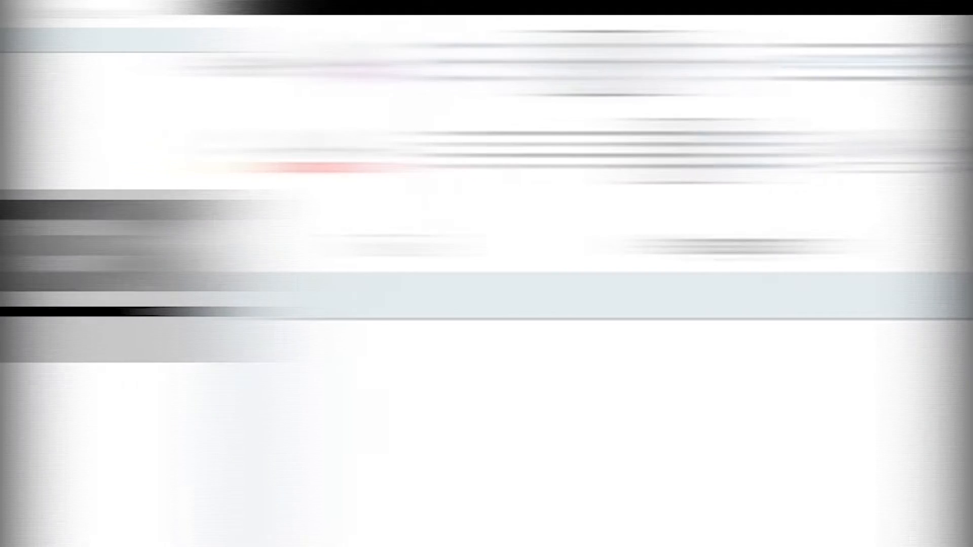
key("ctrl+z")
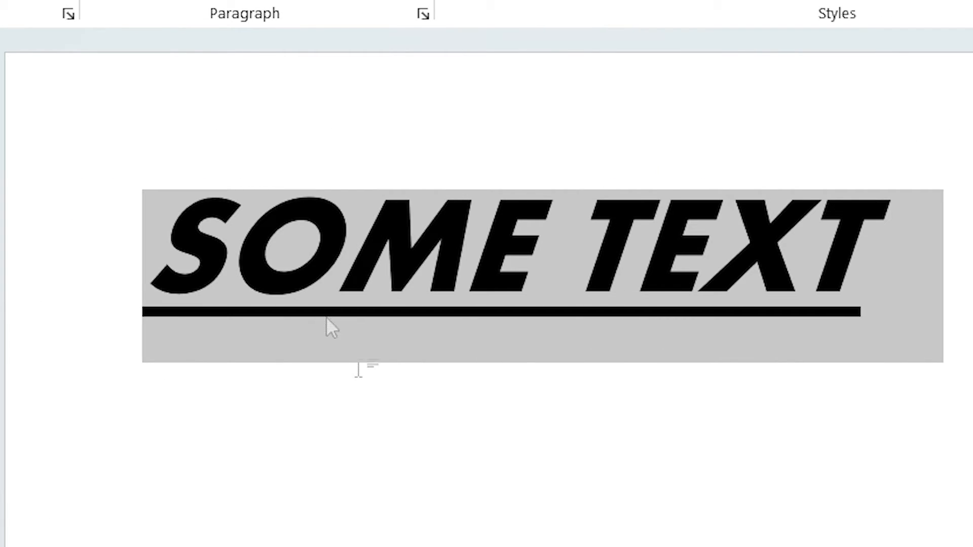
Step: Remove the underline and italic formatting from SOME TEXT
left_click(642, 264)
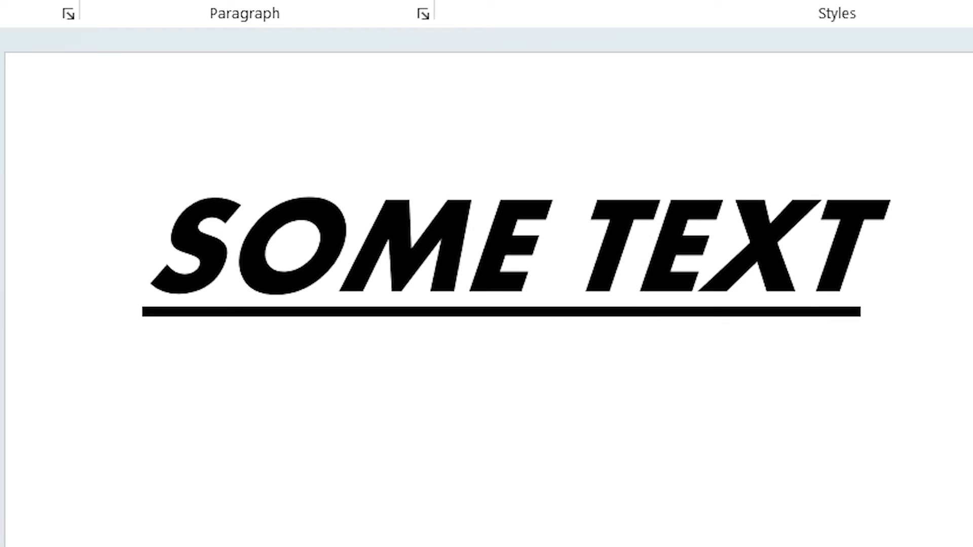
key("ctrl+a")
key("ctrl+u")
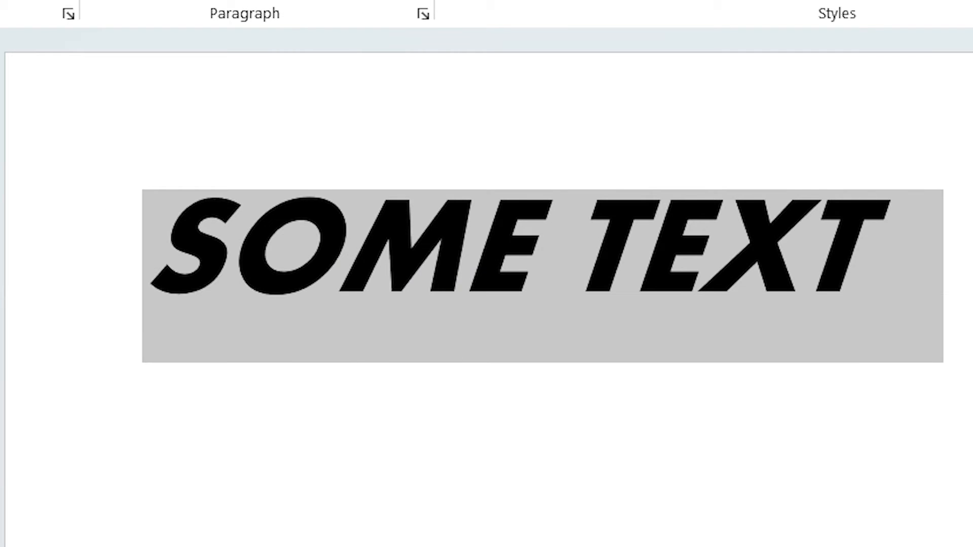
key("ctrl+i")
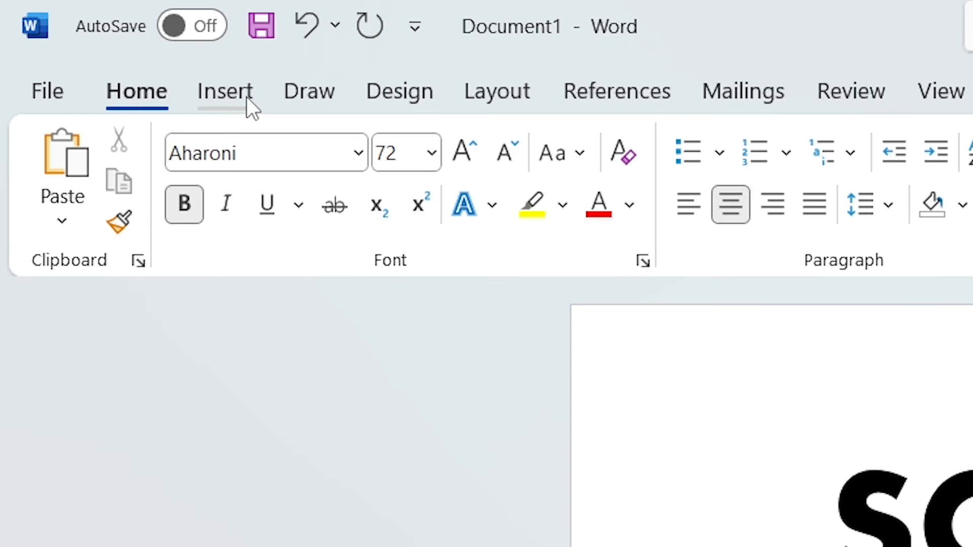
Step: Insert the forest sunset picture from this device below SOME TEXT
left_click(97, 43)
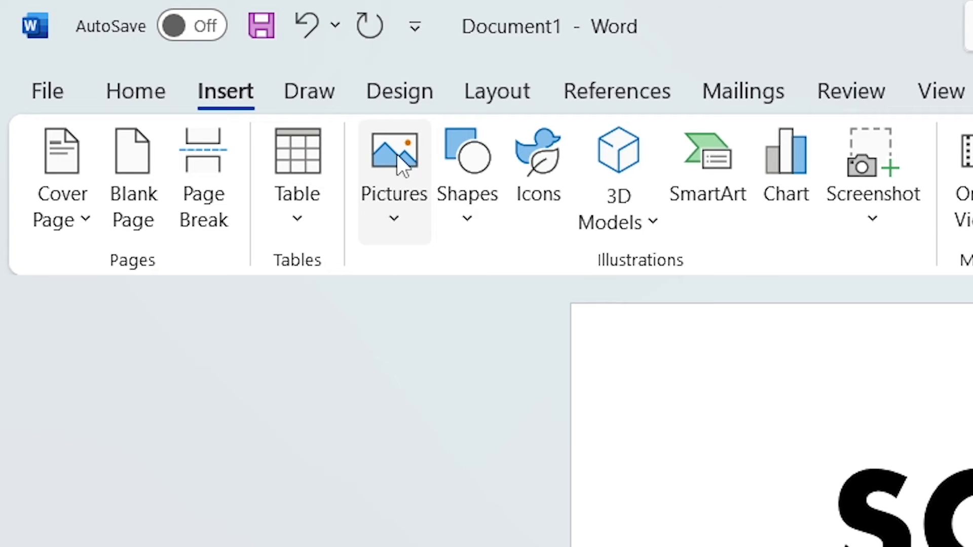
left_click(401, 231)
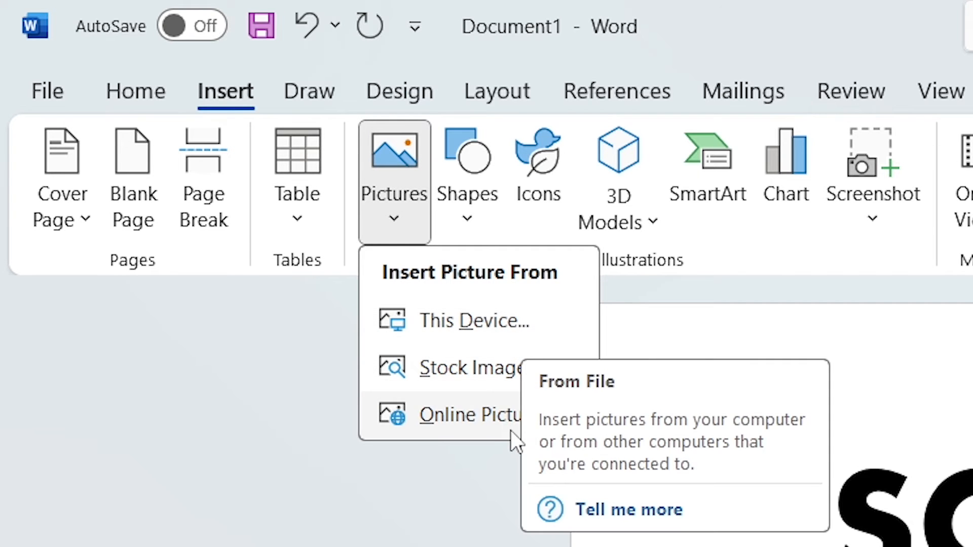
left_click(532, 337)
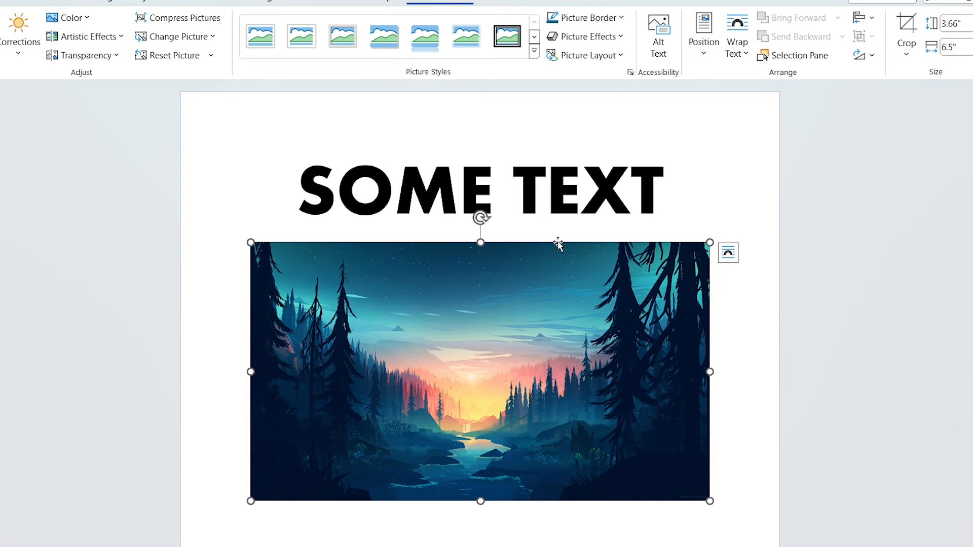
Step: Reduce the picture's height to 3.52" and apply the picture style with a double black frame
mouse_move(480, 242)
left_mouse_down()
mouse_move(481, 350)
mouse_move(480, 209)
mouse_move(481, 252)
left_mouse_up()
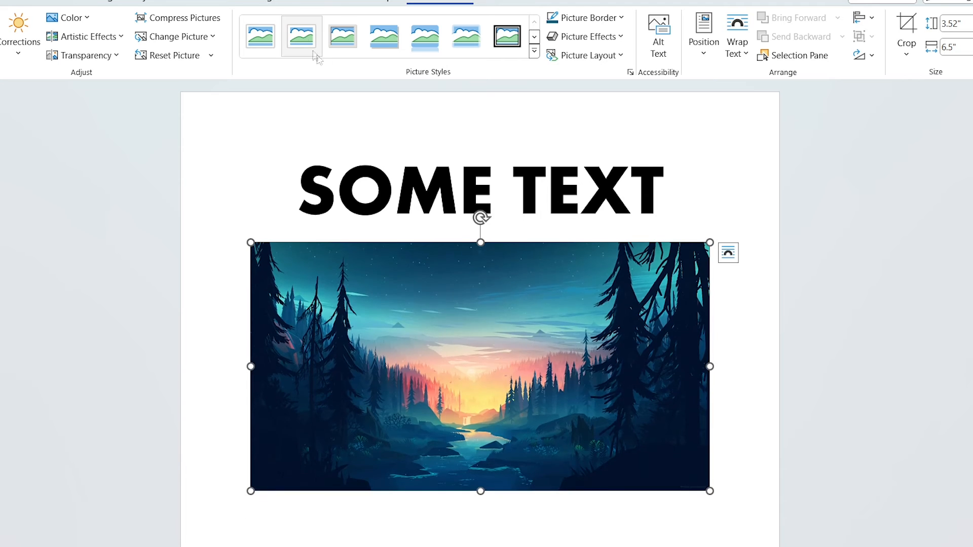
left_click(510, 49)
left_click(951, 380)
Step: Insert a table with four columns and four rows below the framed picture
scroll(771, 321, "down", 2)
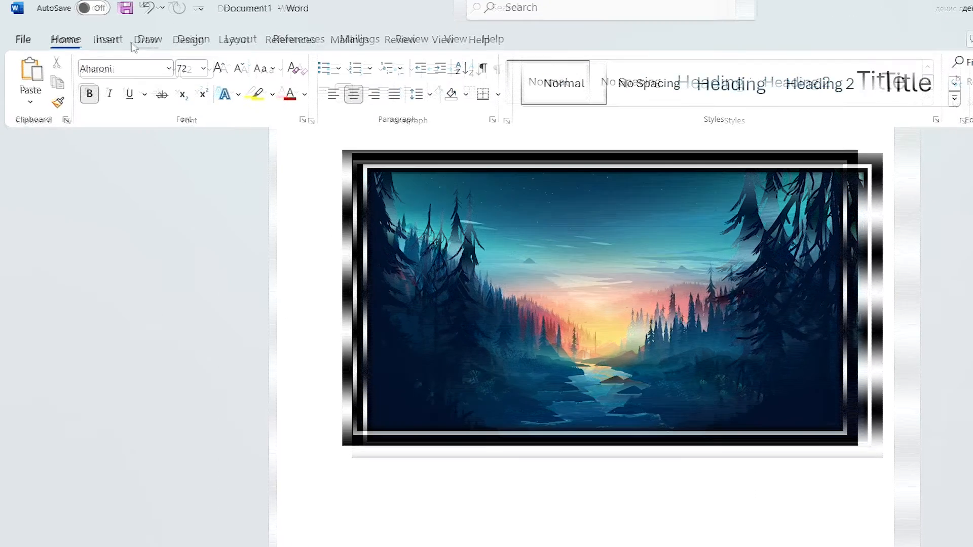
left_click(89, 41)
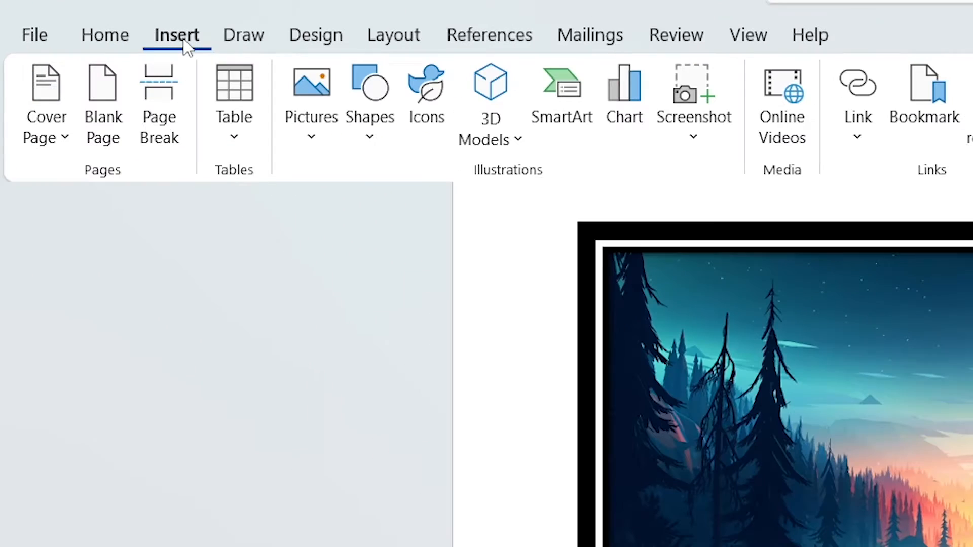
left_click(234, 129)
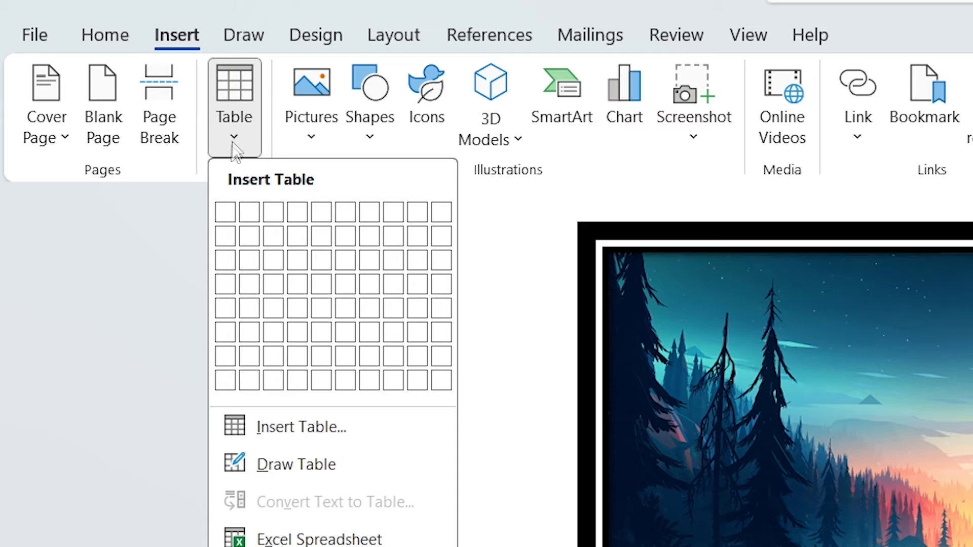
left_click(307, 291)
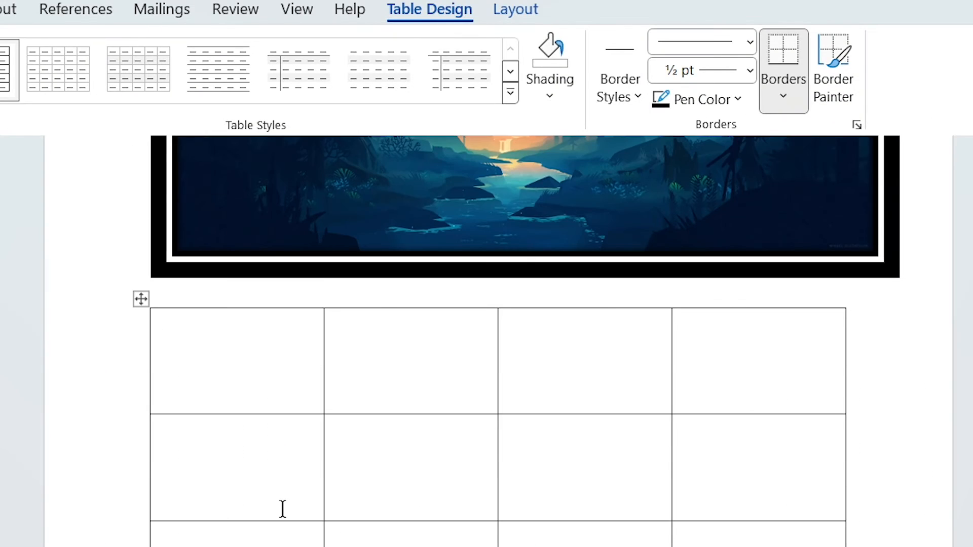
scroll(282, 509, "down", 2)
scroll(274, 503, "down", 1)
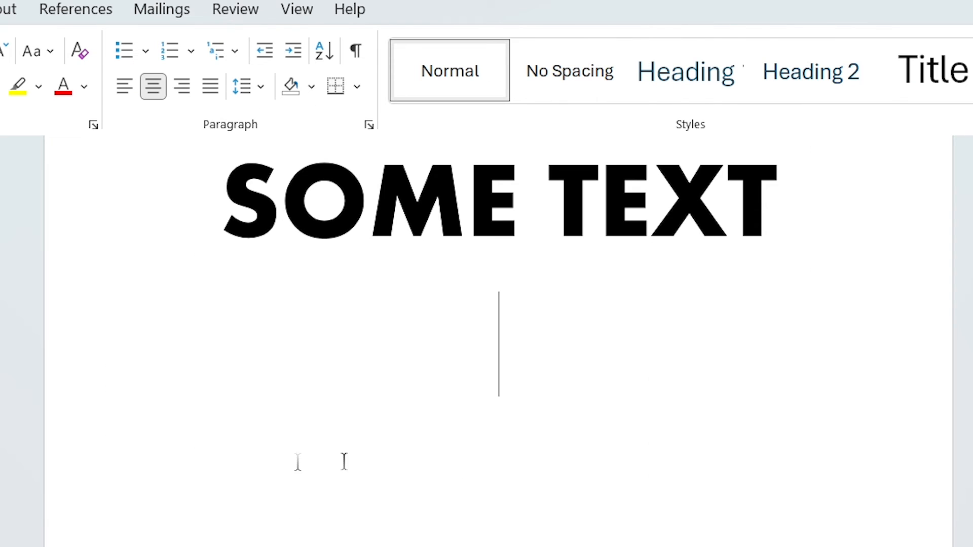
Step: Draw a large Smiley Face shape centred below SOME TEXT
left_click(106, 9)
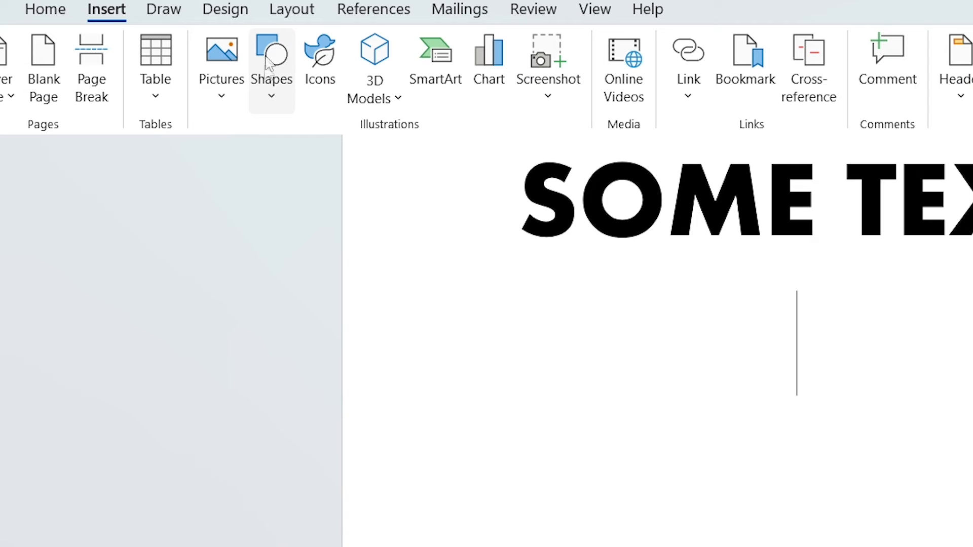
left_click(273, 90)
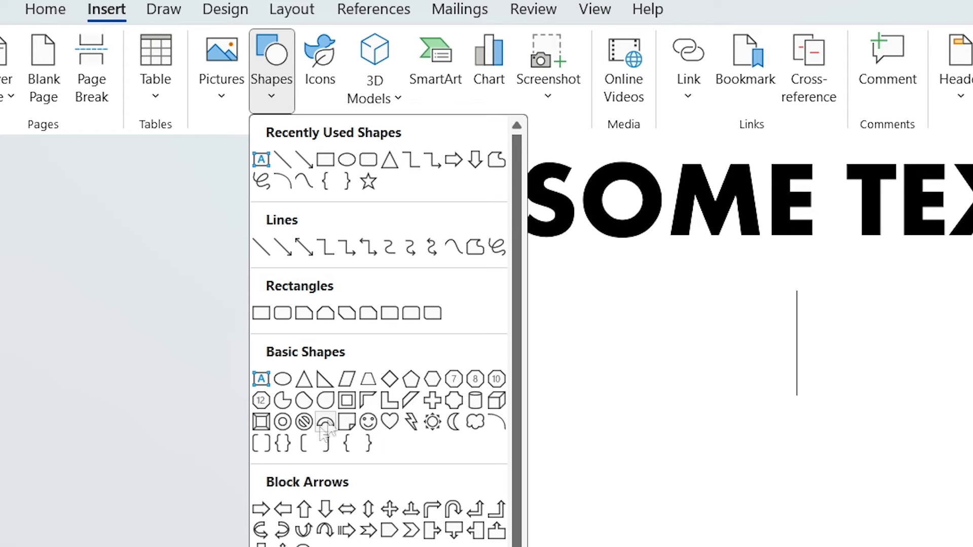
left_click(367, 423)
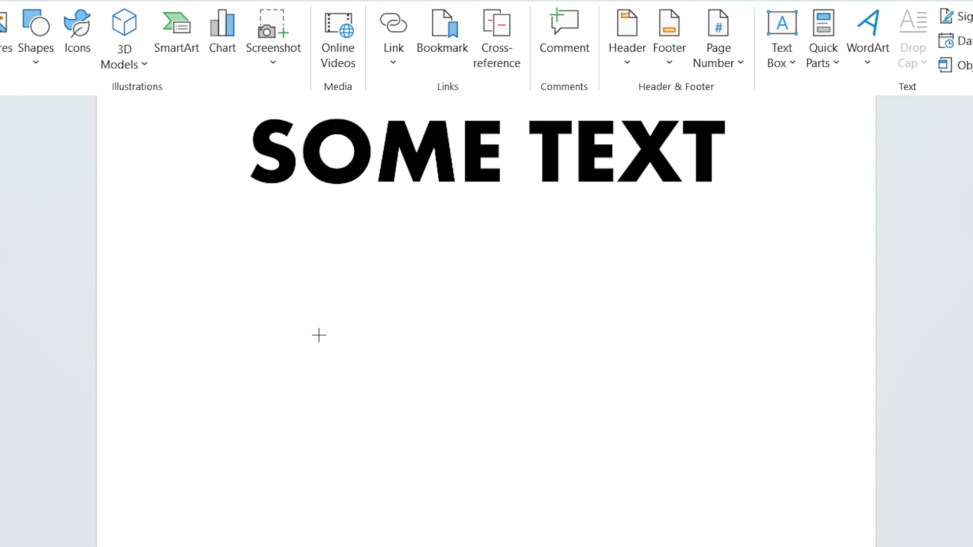
left_click_drag(332, 274, 592, 526)
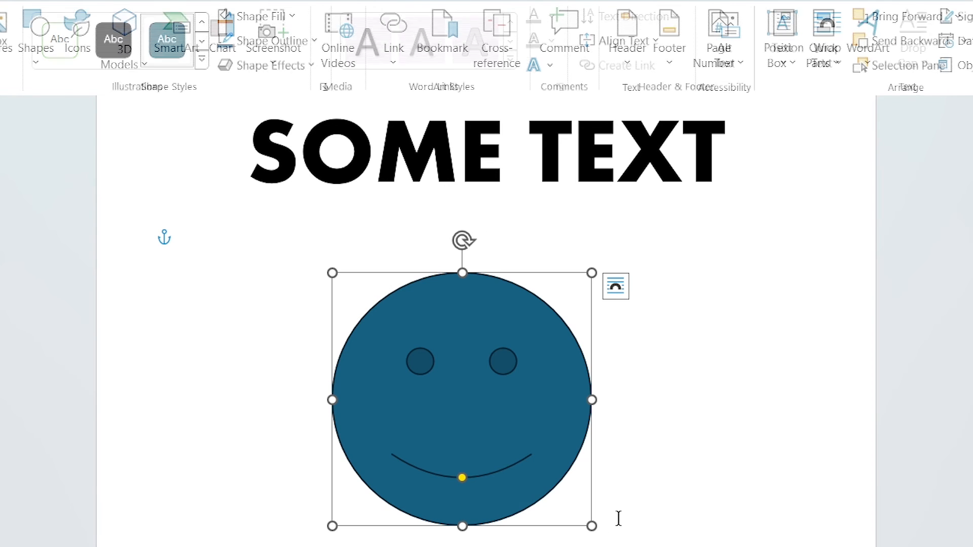
Step: Apply the solid dark blue shape style to the smiley face, with a black outline and the standard yellow fill
left_click(165, 53)
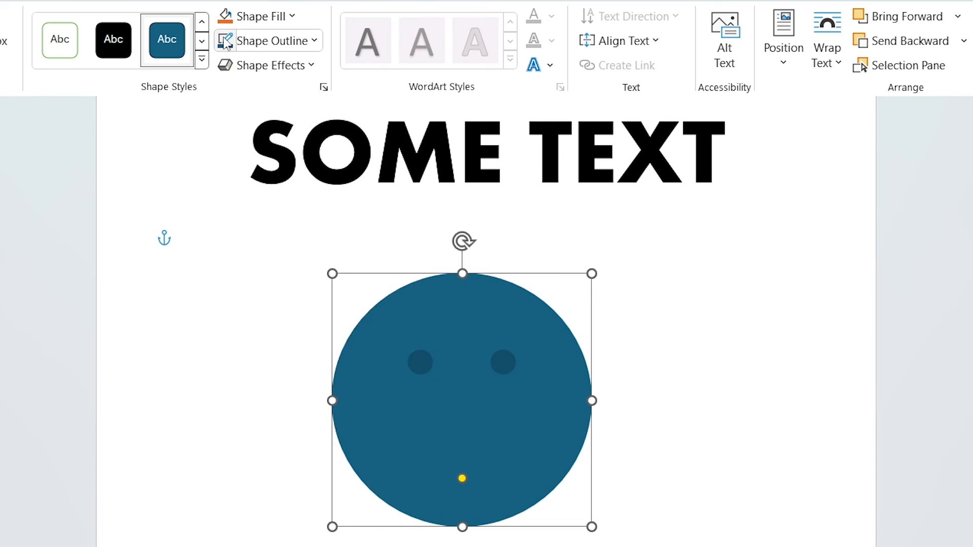
left_click(281, 44)
left_click(238, 130)
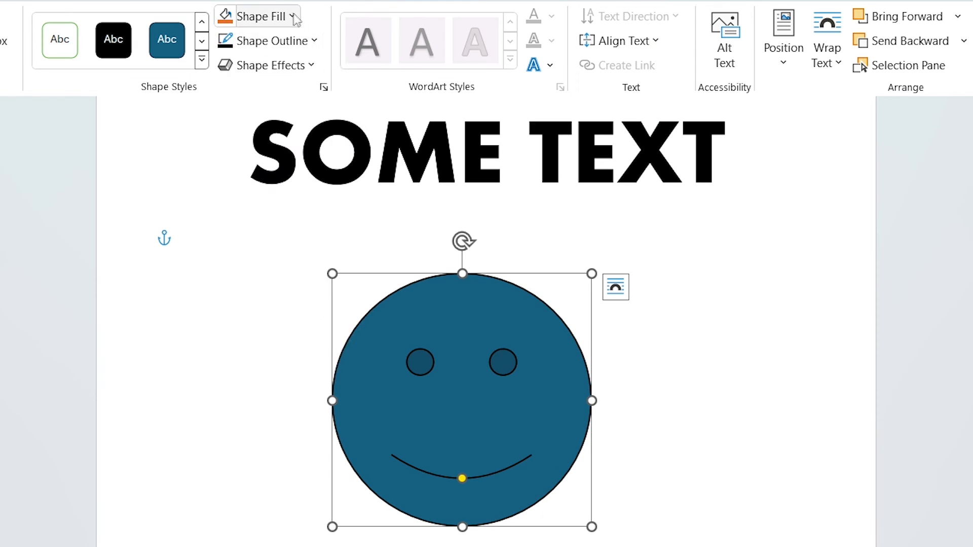
left_click(256, 16)
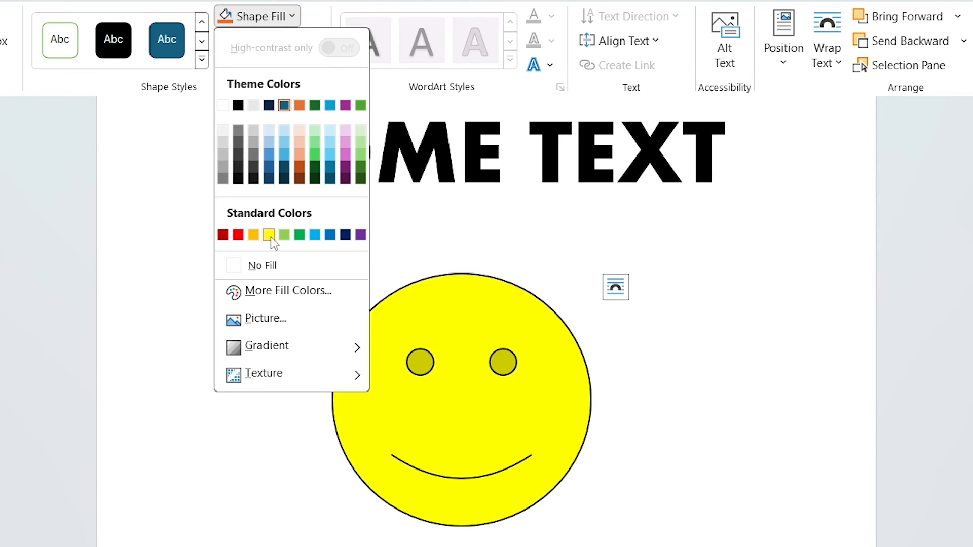
left_click(268, 234)
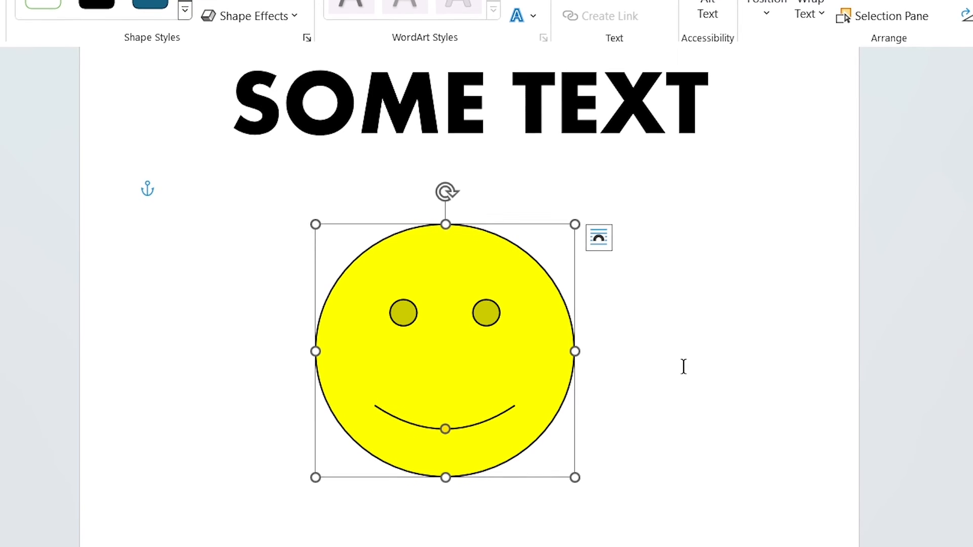
left_click(684, 365)
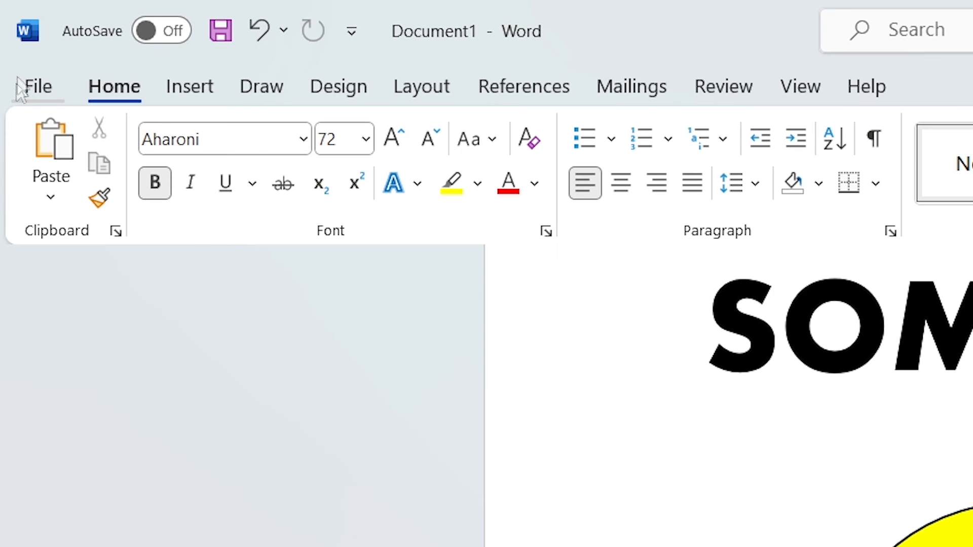
Step: Save the file to This PC as a Word document named DOC
left_click(37, 97)
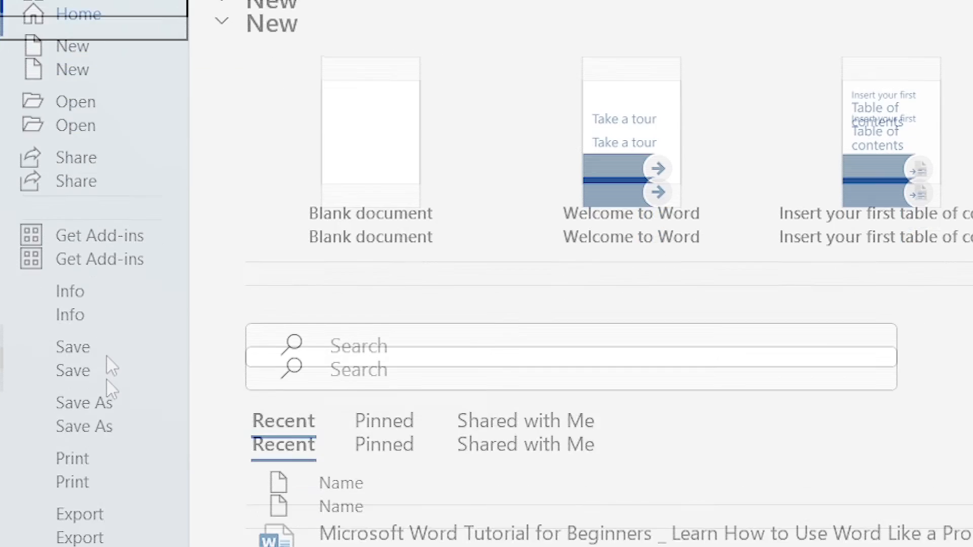
left_click(101, 286)
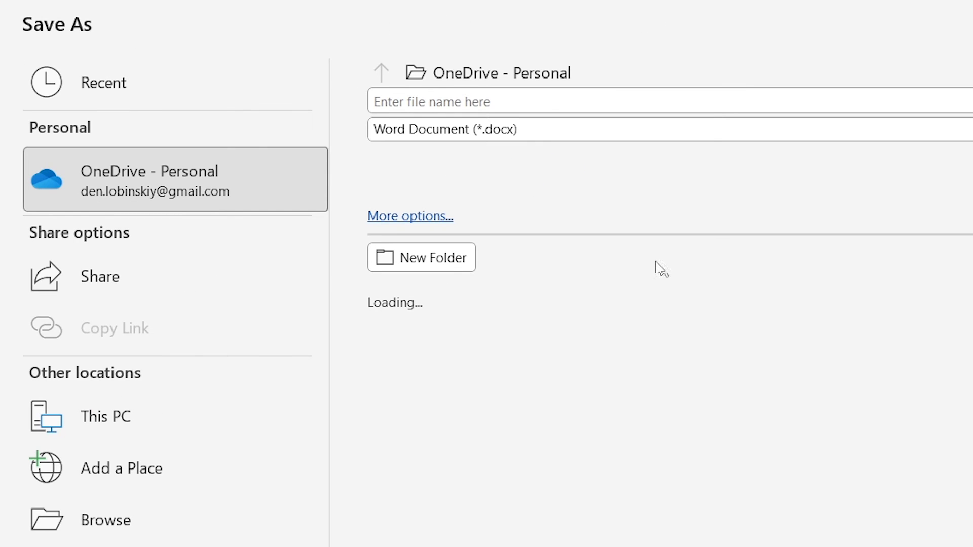
left_click(430, 266)
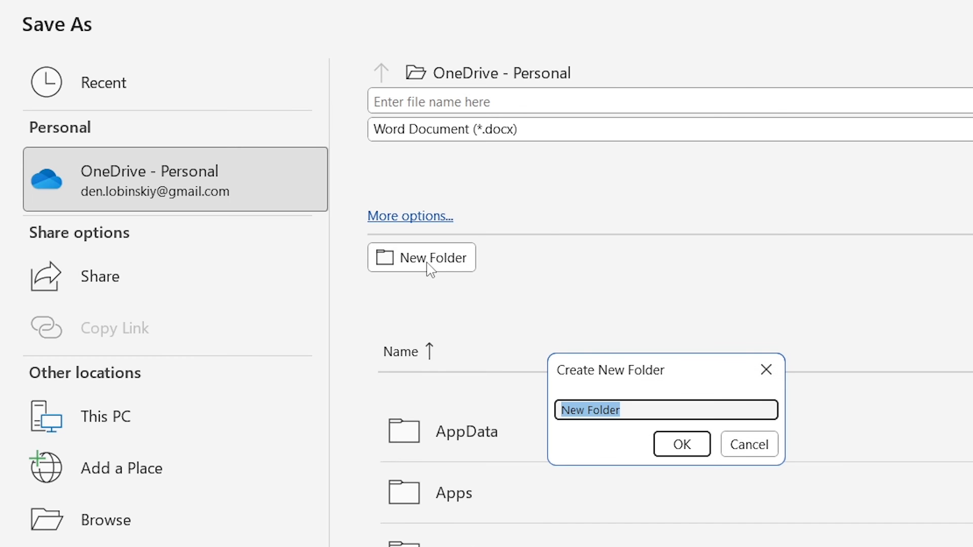
left_click(748, 443)
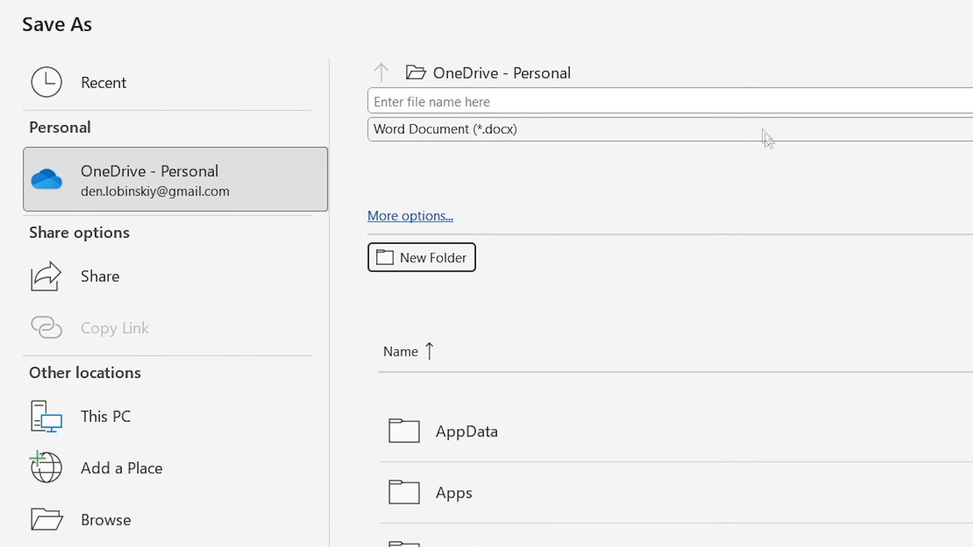
left_click(728, 104)
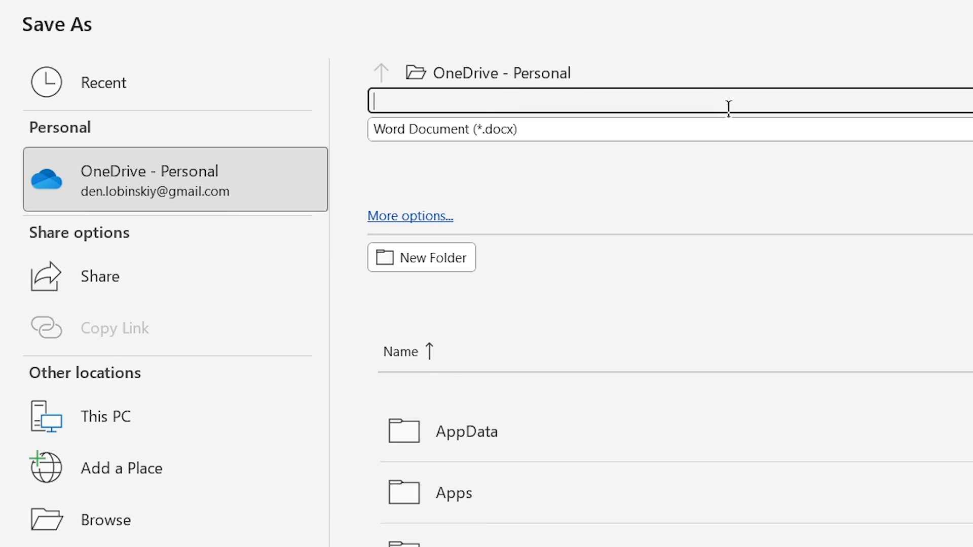
type("DOC")
left_click(105, 416)
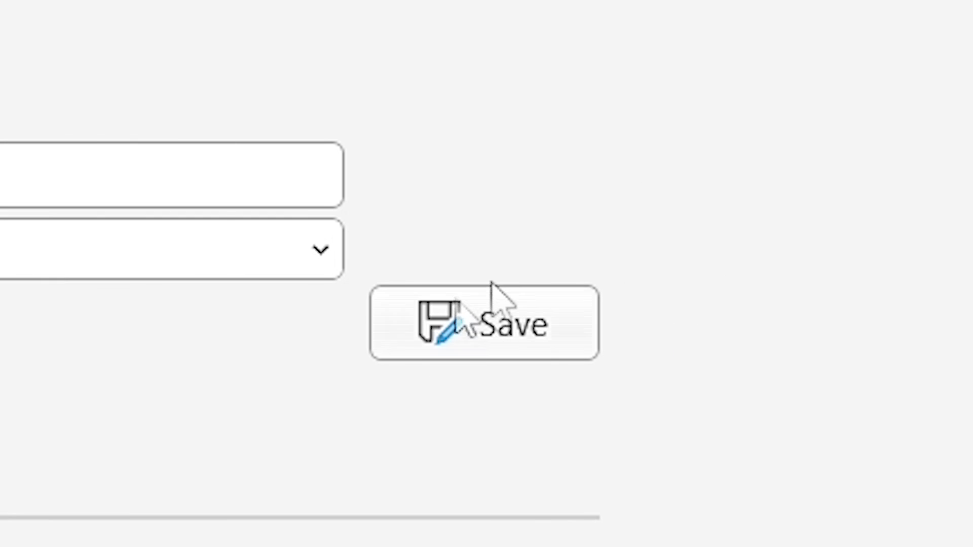
left_click(528, 328)
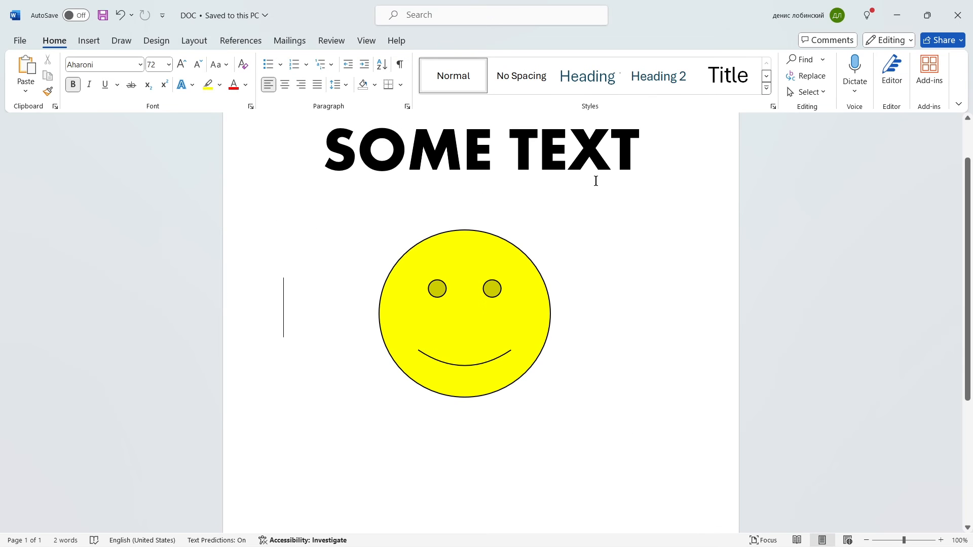